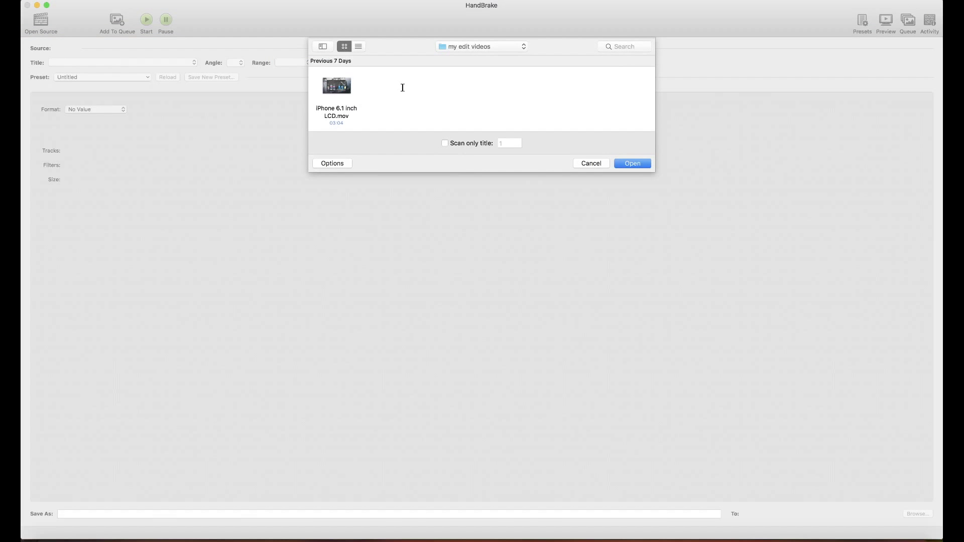
# Step: Open iPhone 6.1 inch LCD.mov from the my edit videos folder as the source
pyautogui.moveTo(353, 90)
pyautogui.click(348, 92)
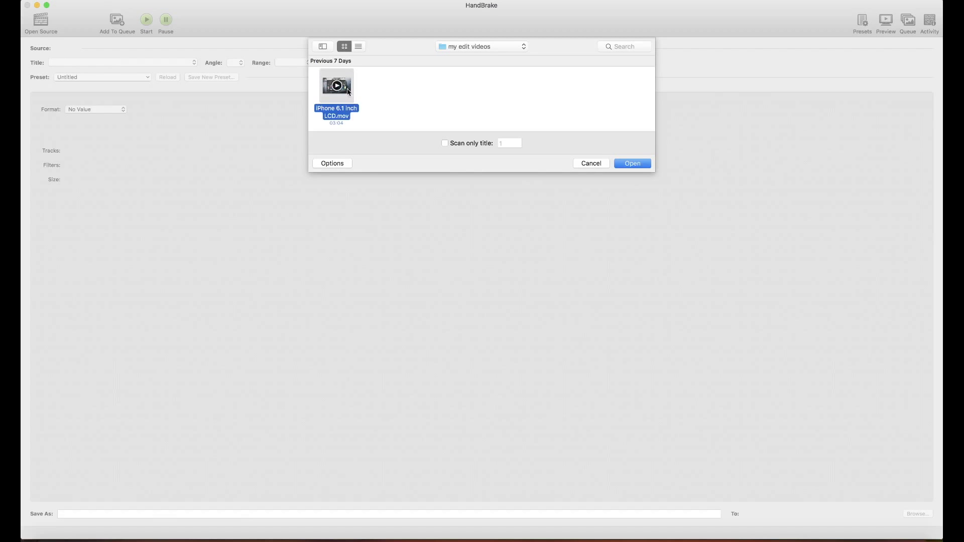
pyautogui.click(632, 164)
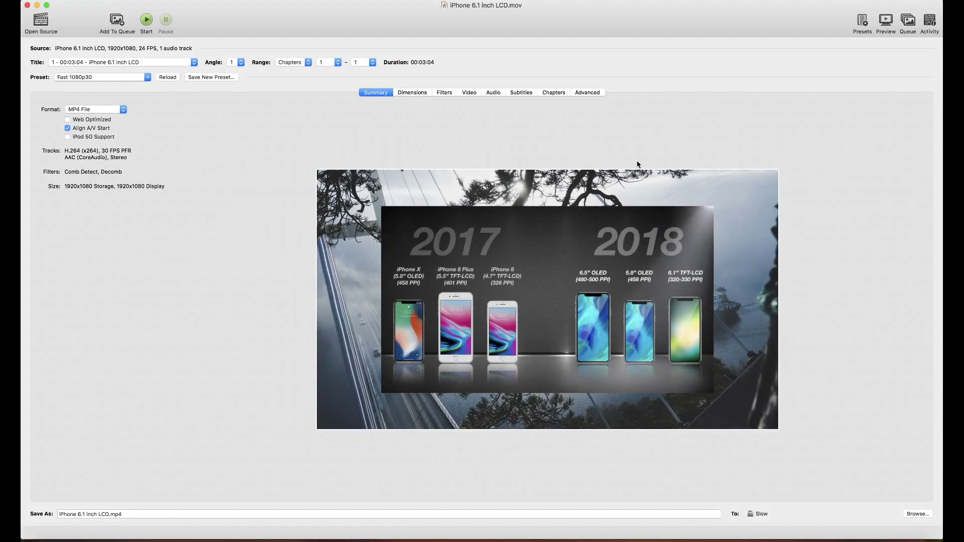
# Step: Scroll through the encoding presets, close the list, and view the H.264 RF 22 video settings
pyautogui.click(862, 21)
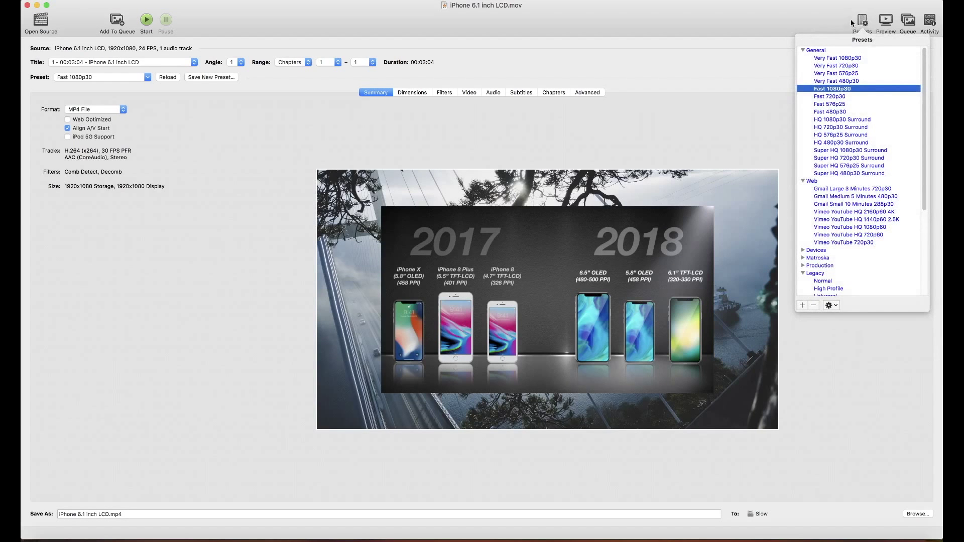
pyautogui.scroll(-5, 852, 214)
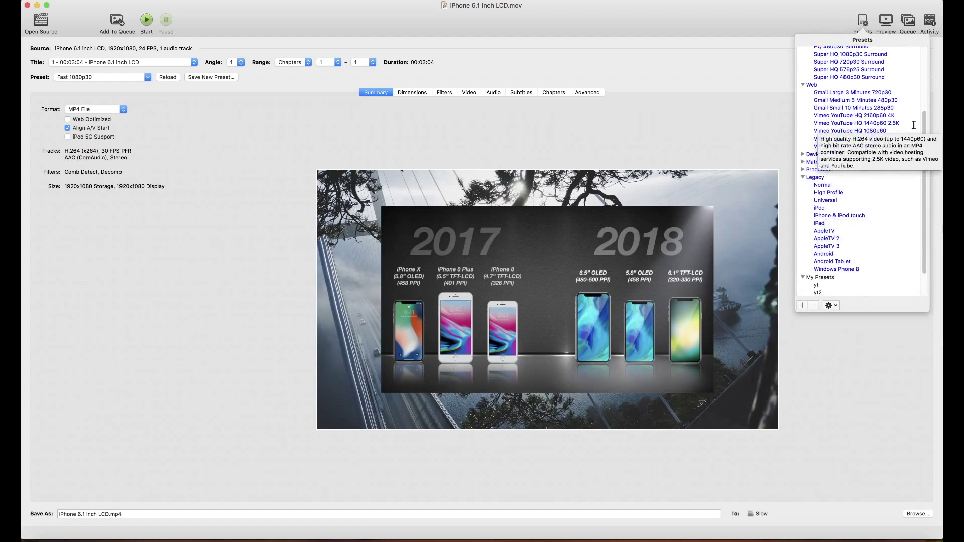
pyautogui.scroll(5, 914, 125)
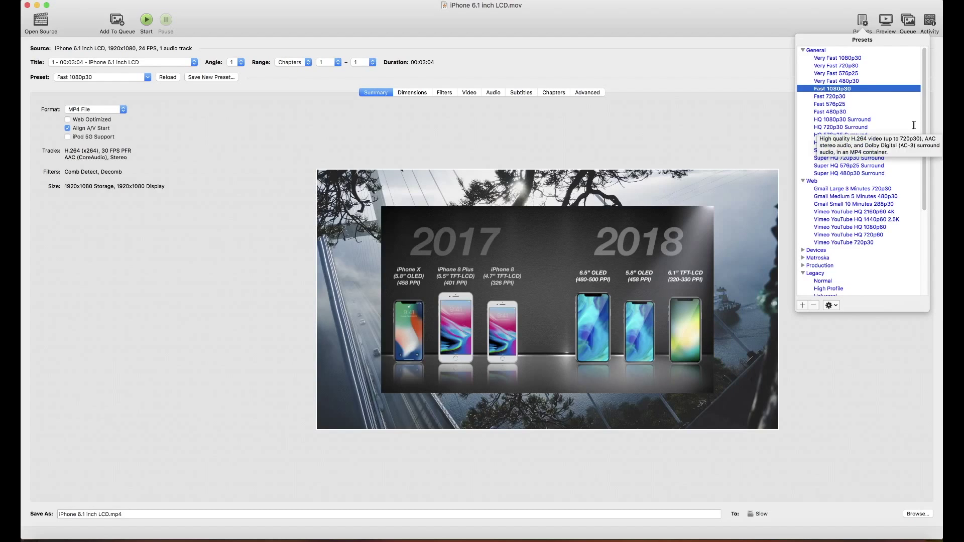
pyautogui.click(447, 60)
pyautogui.click(469, 92)
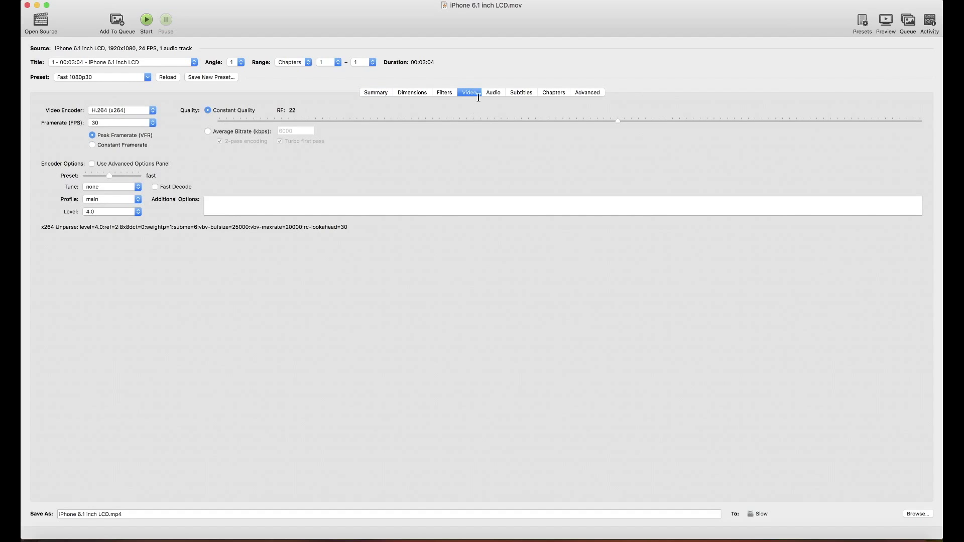
# Step: Review the Audio and Advanced x264 settings, then return via Video to the Summary preview
pyautogui.click(493, 92)
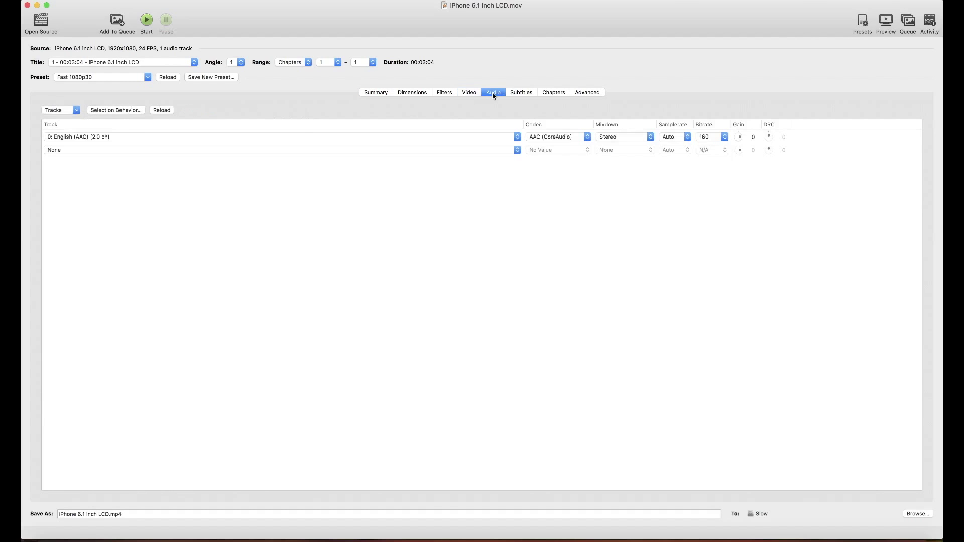
pyautogui.click(587, 93)
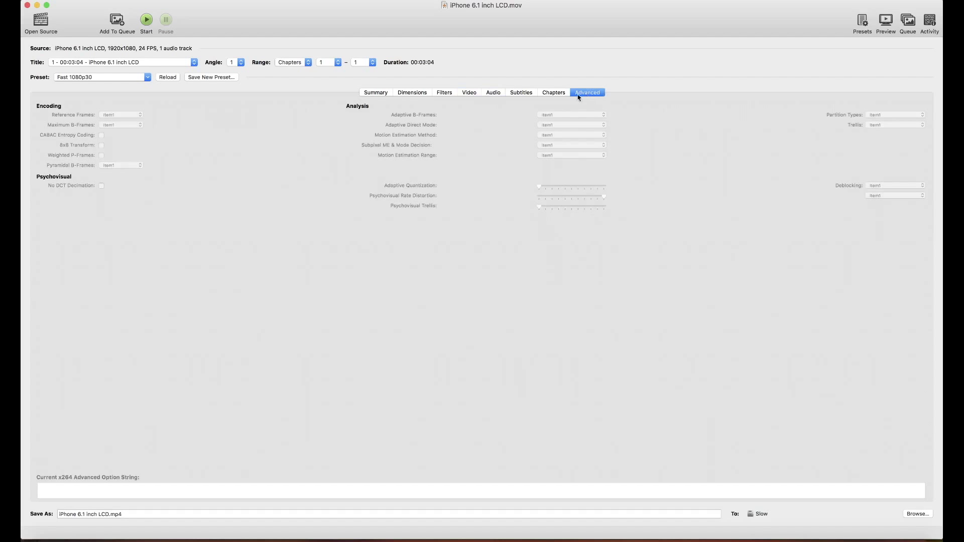
pyautogui.click(474, 94)
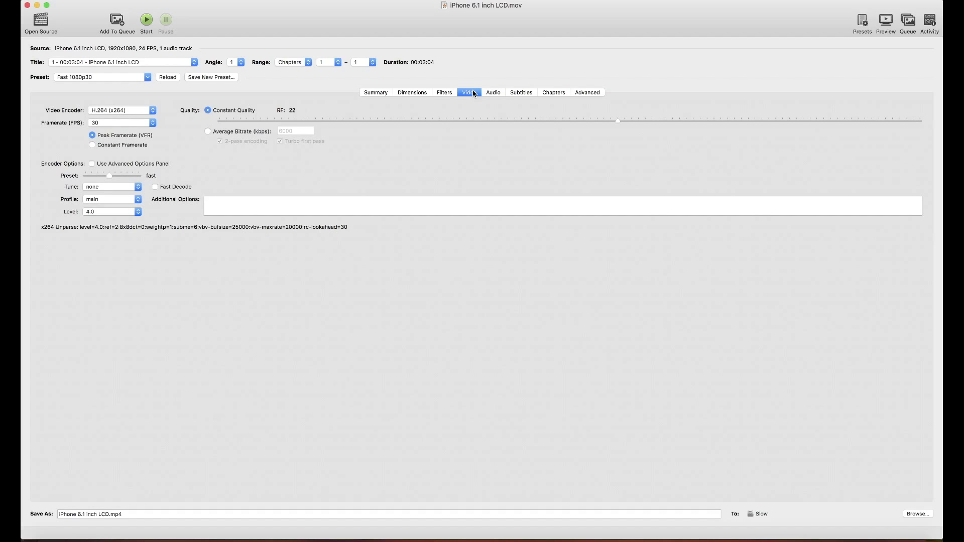
pyautogui.click(369, 94)
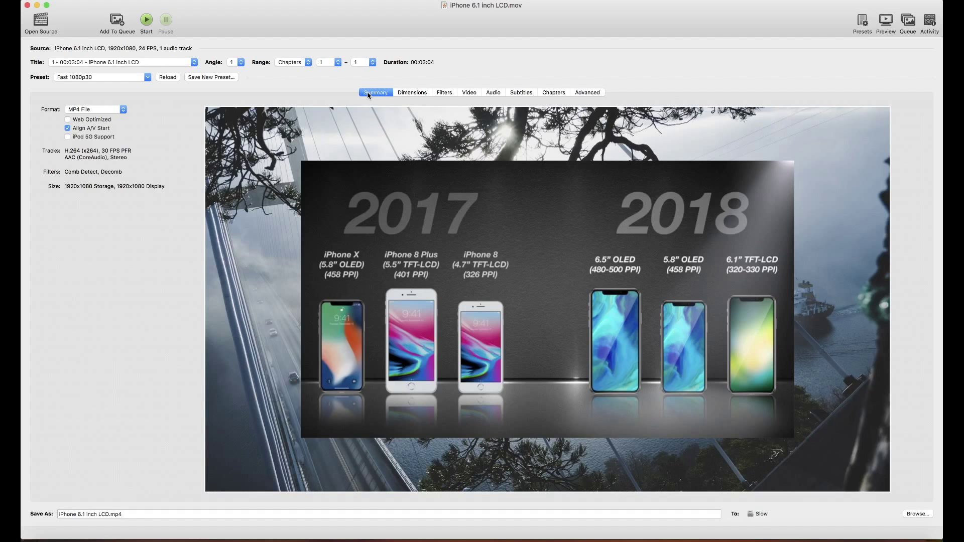
# Step: Show the presets list and read the Vimeo YouTube HQ 1080p60 description
pyautogui.click(863, 21)
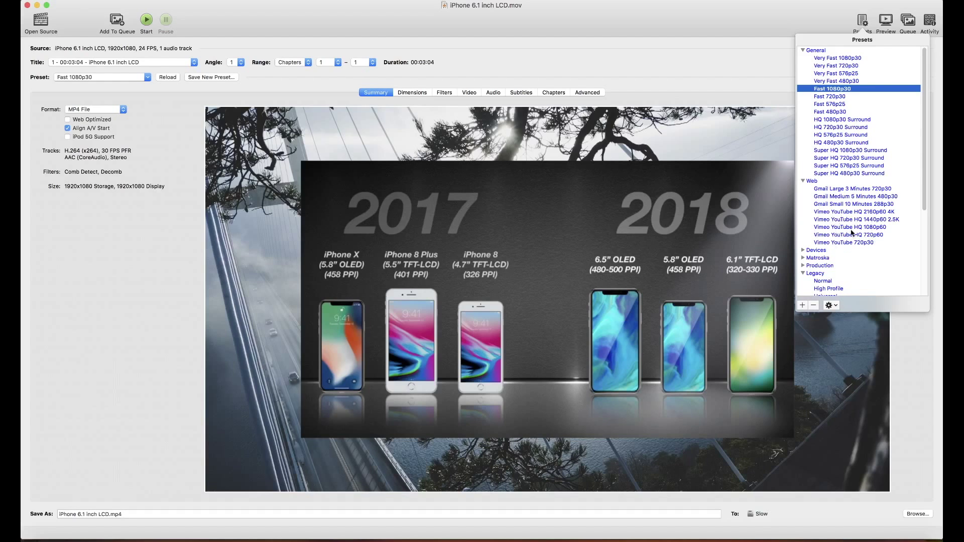
pyautogui.moveTo(852, 230)
# Step: Apply the Vimeo YouTube HQ 1080p60 preset for 60 FPS 1920x1080 MP4 output
pyautogui.click(881, 229)
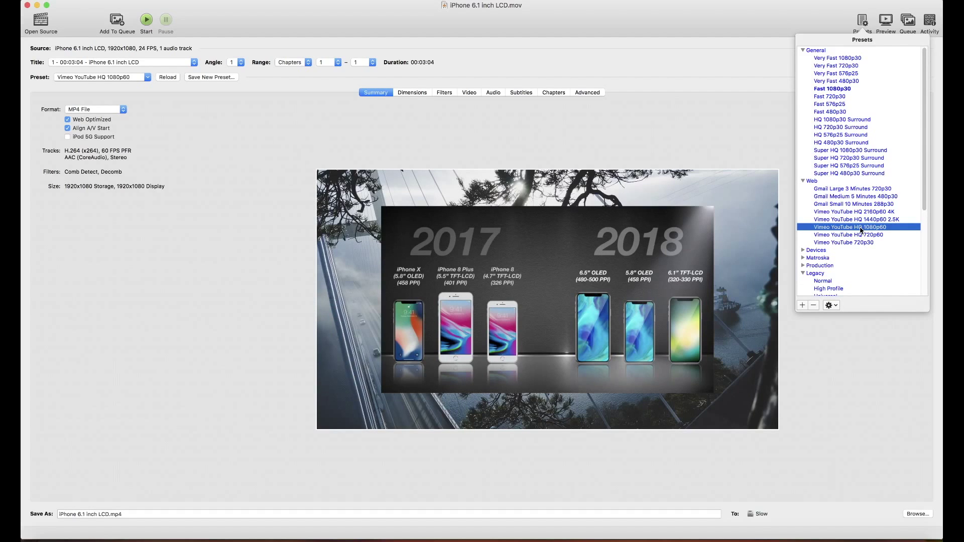
pyautogui.click(863, 20)
pyautogui.click(862, 20)
pyautogui.click(368, 158)
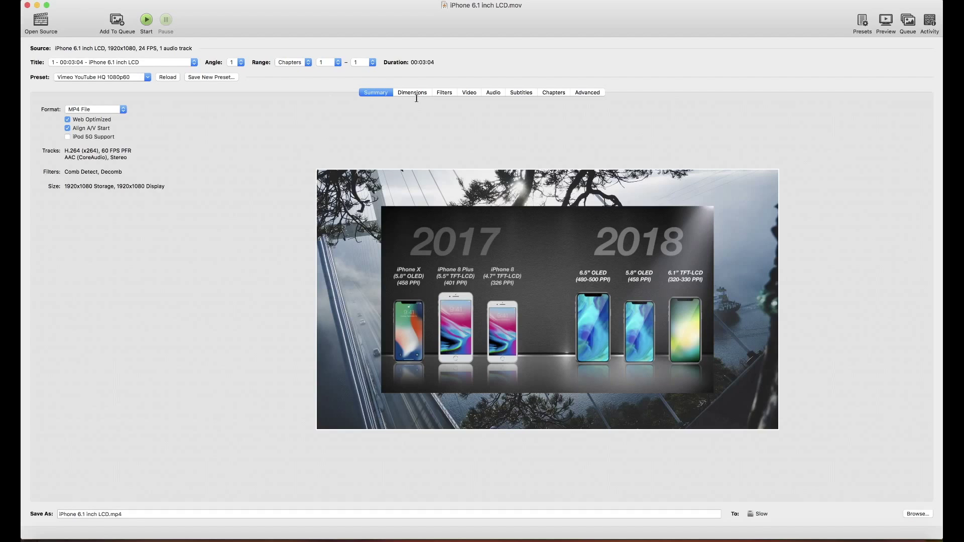
# Step: Set the video frame rate to Same as source, then return to the Summary
pyautogui.click(471, 92)
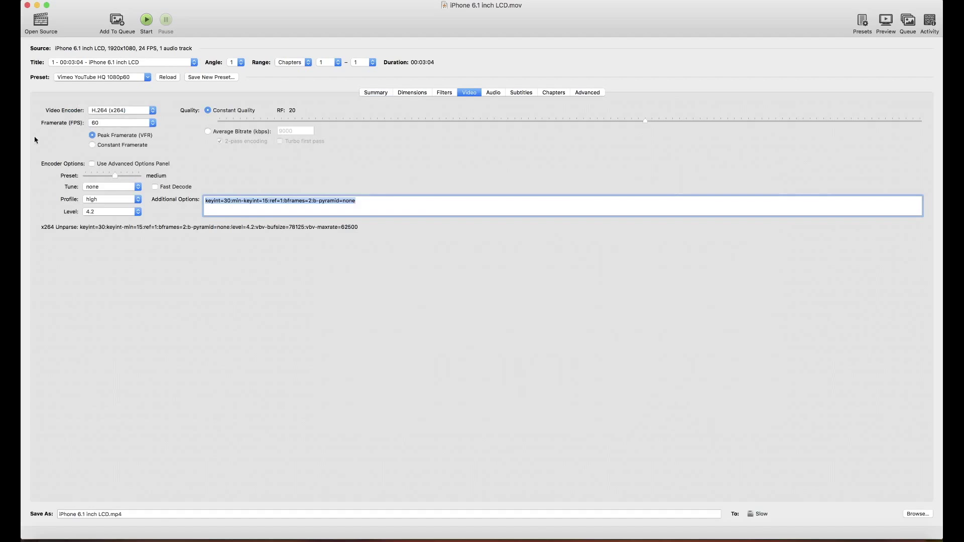
pyautogui.click(115, 123)
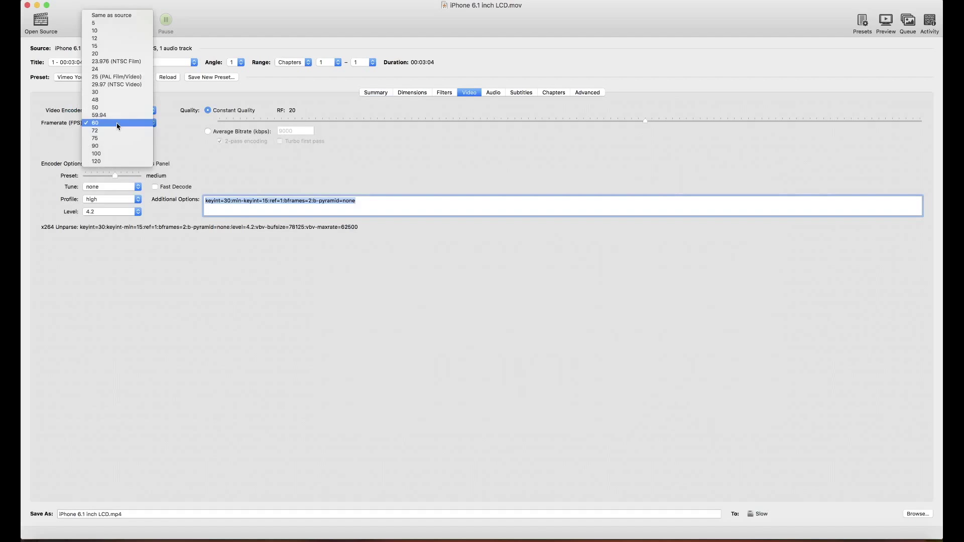
pyautogui.click(107, 17)
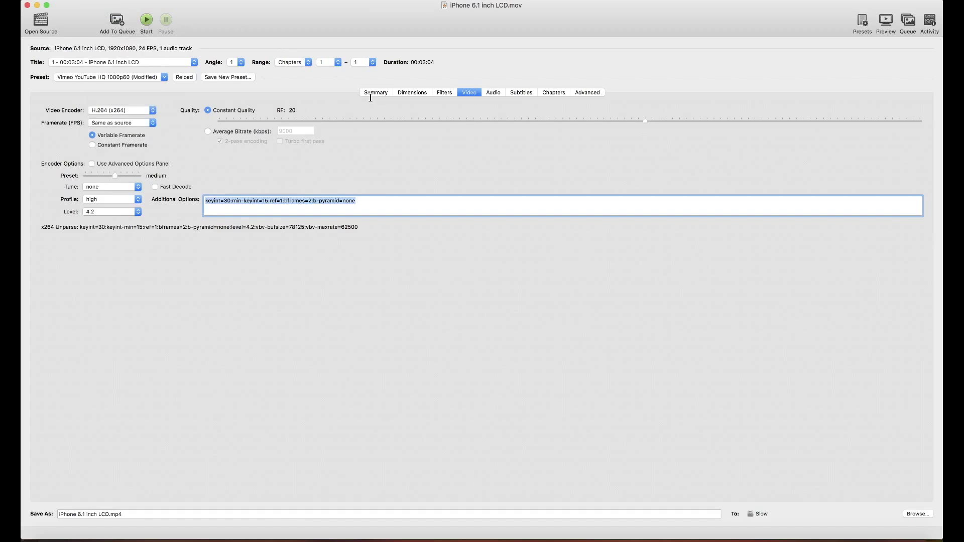
pyautogui.click(372, 94)
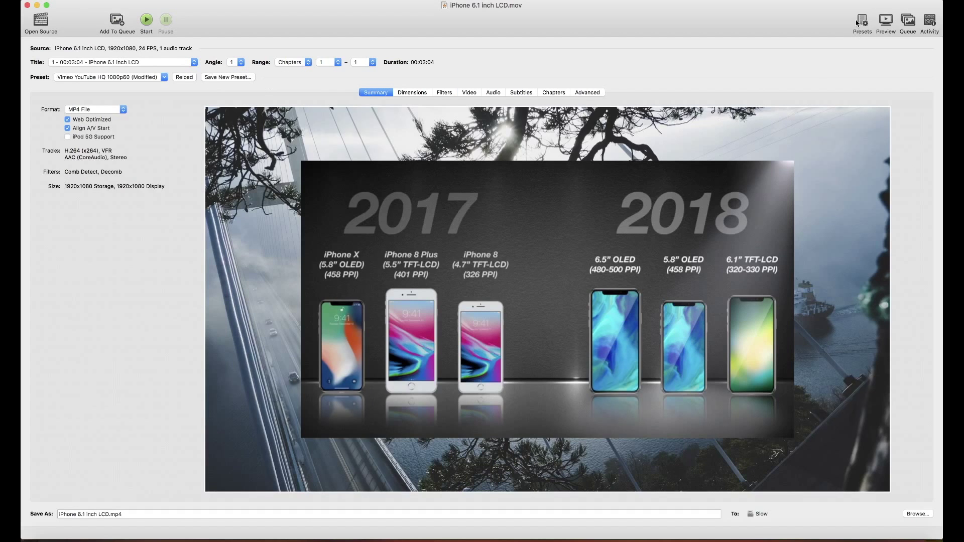
pyautogui.click(862, 21)
# Step: Scroll the preset list down to My Presets, close it, and view the video settings
pyautogui.scroll(-5, 869, 179)
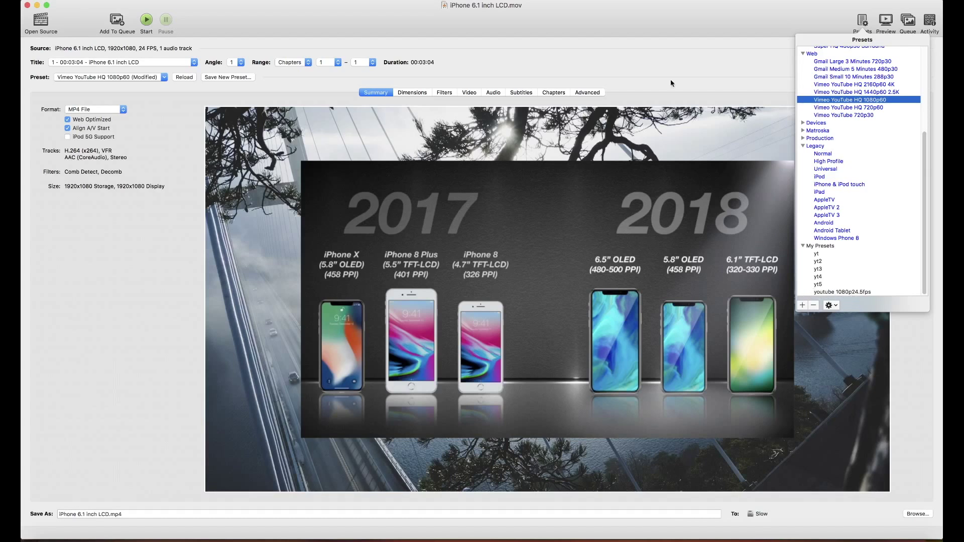
pyautogui.click(669, 63)
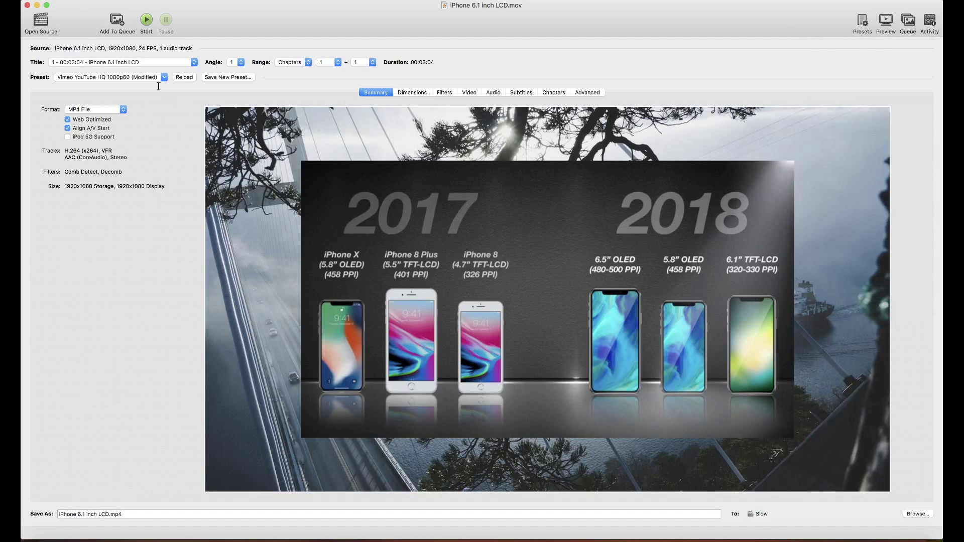
pyautogui.click(469, 92)
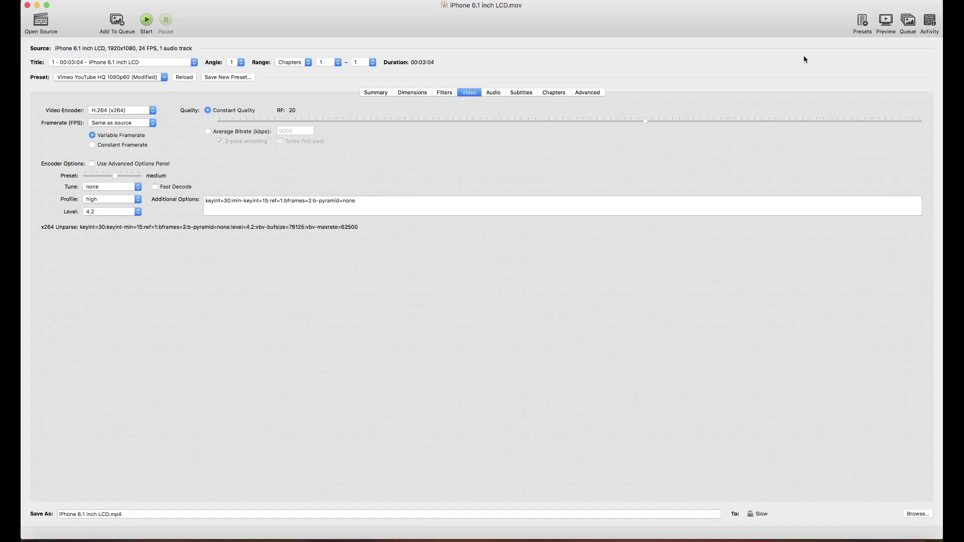
pyautogui.click(862, 20)
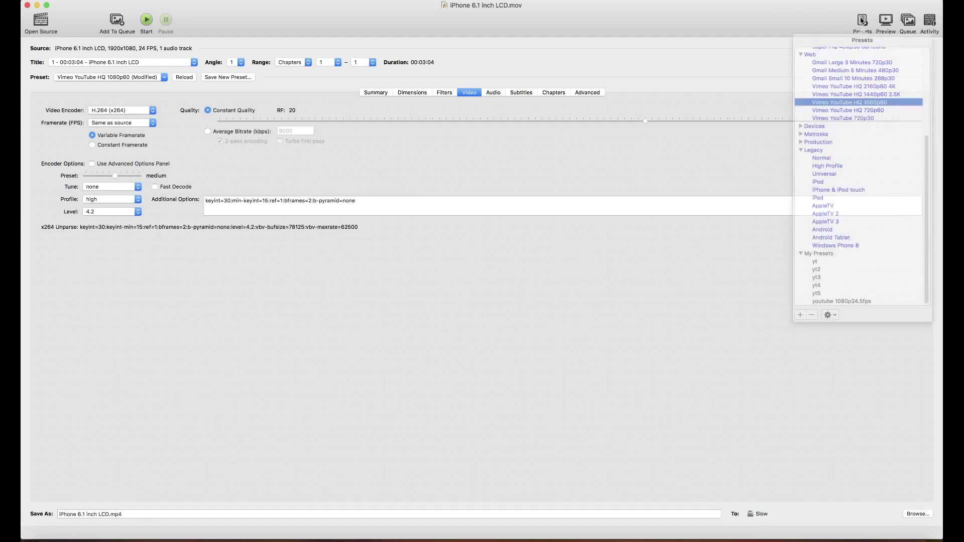
pyautogui.scroll(1, 866, 139)
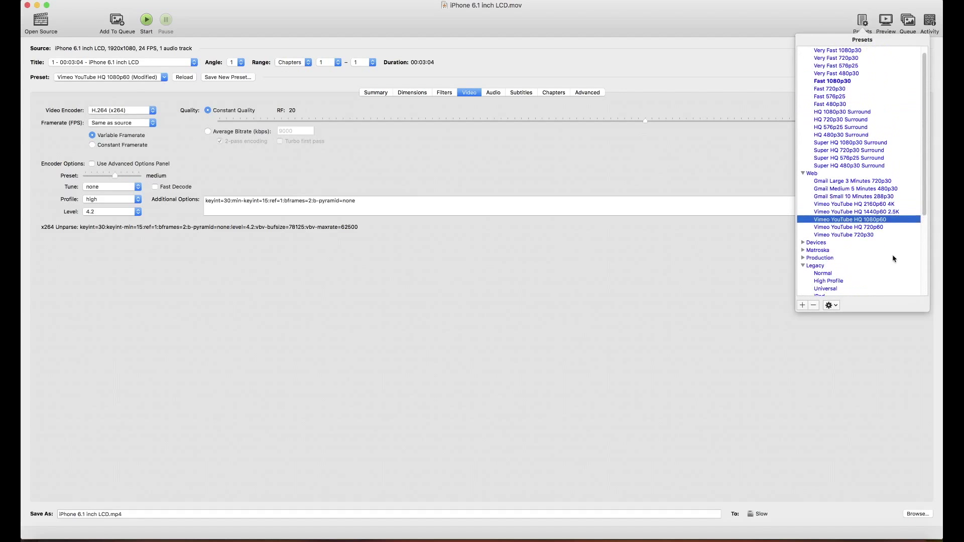
pyautogui.moveTo(874, 206)
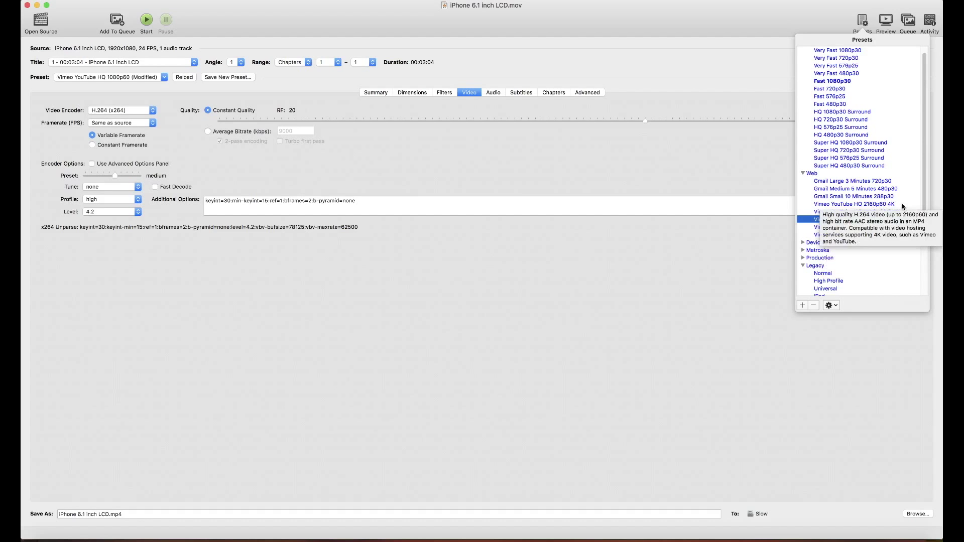
pyautogui.click(878, 205)
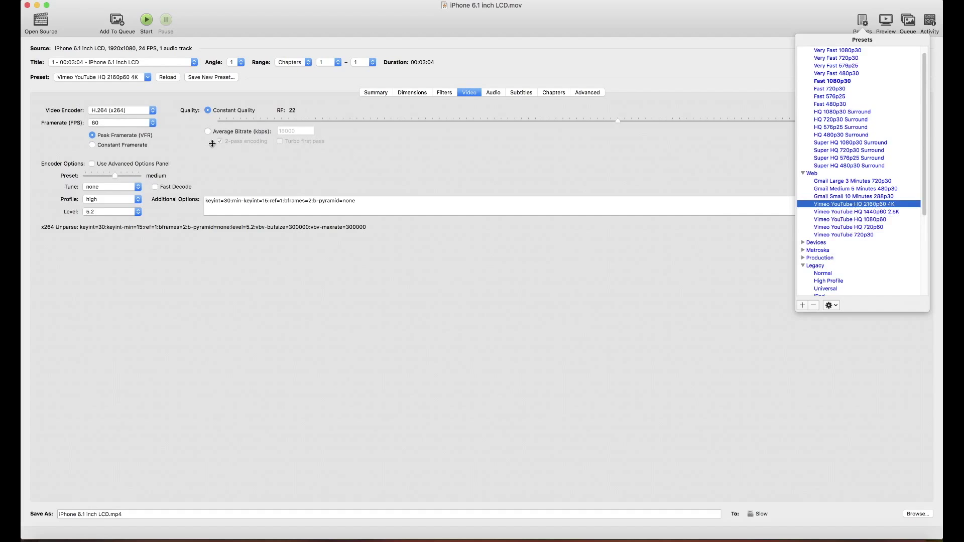
pyautogui.click(129, 123)
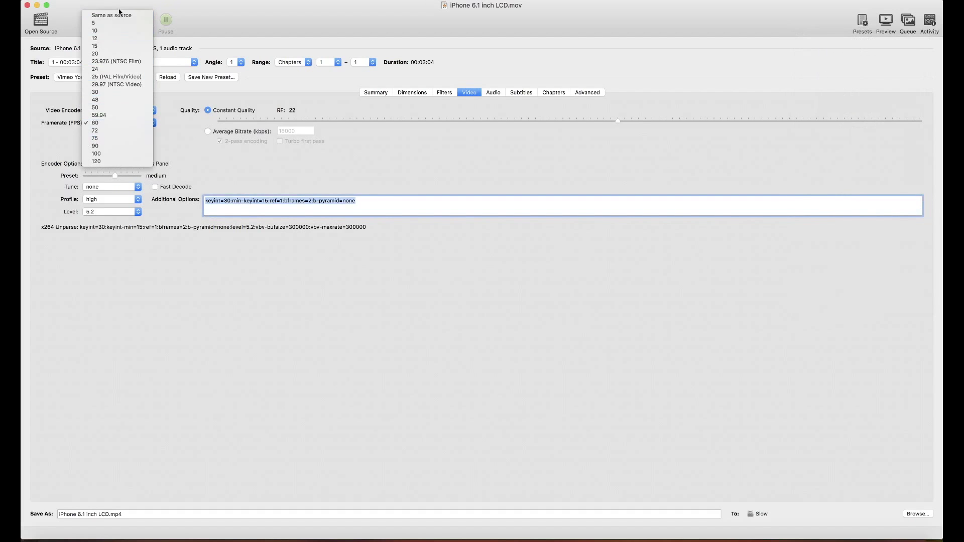
pyautogui.click(40, 124)
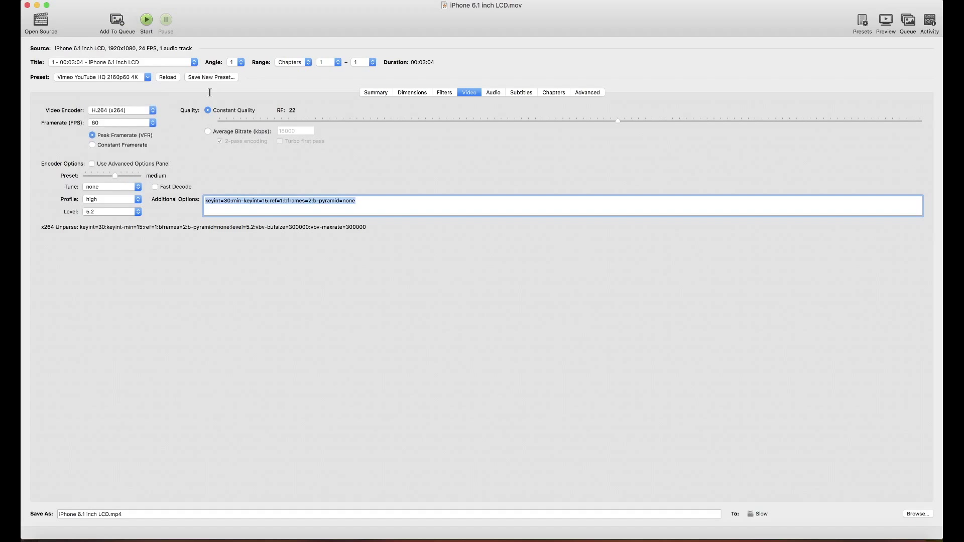
pyautogui.click(863, 21)
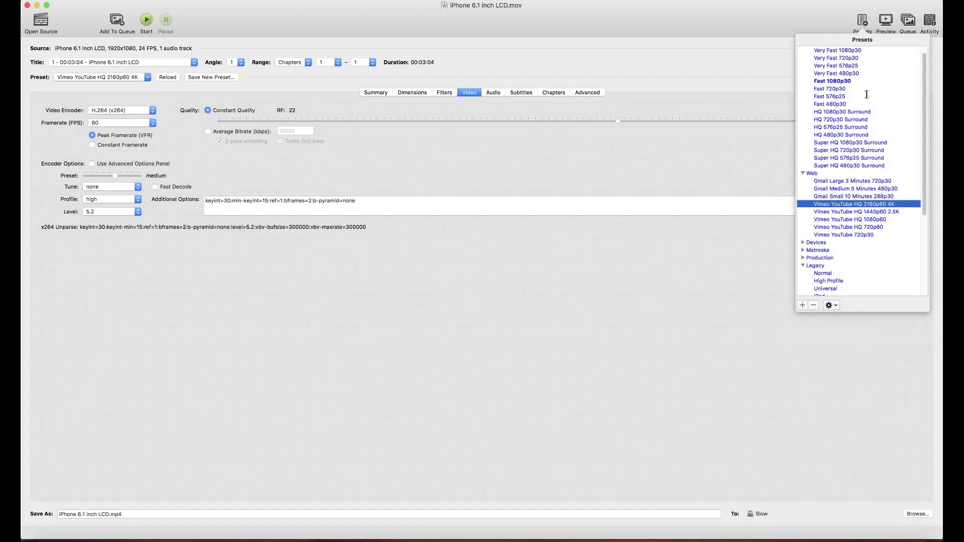
pyautogui.scroll(1, 866, 95)
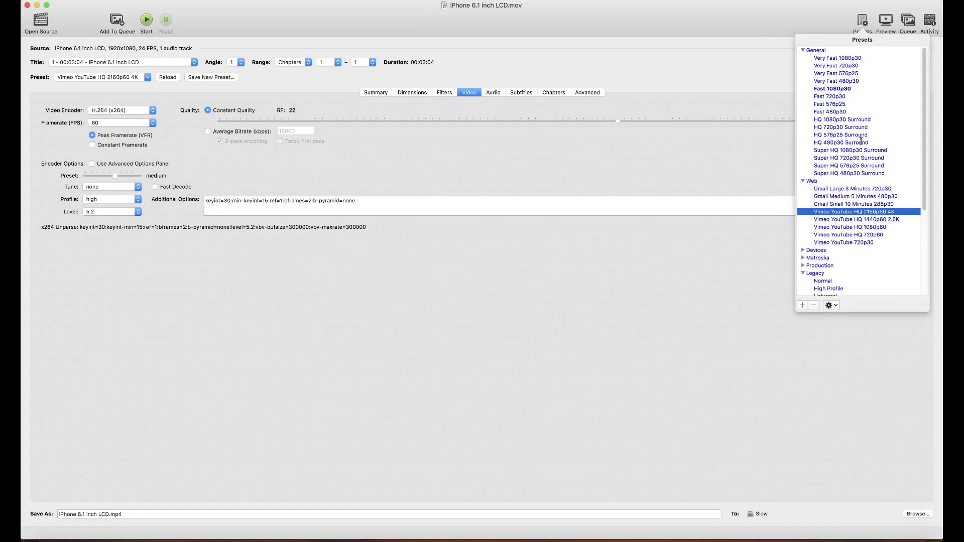
pyautogui.scroll(-5, 864, 120)
pyautogui.scroll(2, 841, 134)
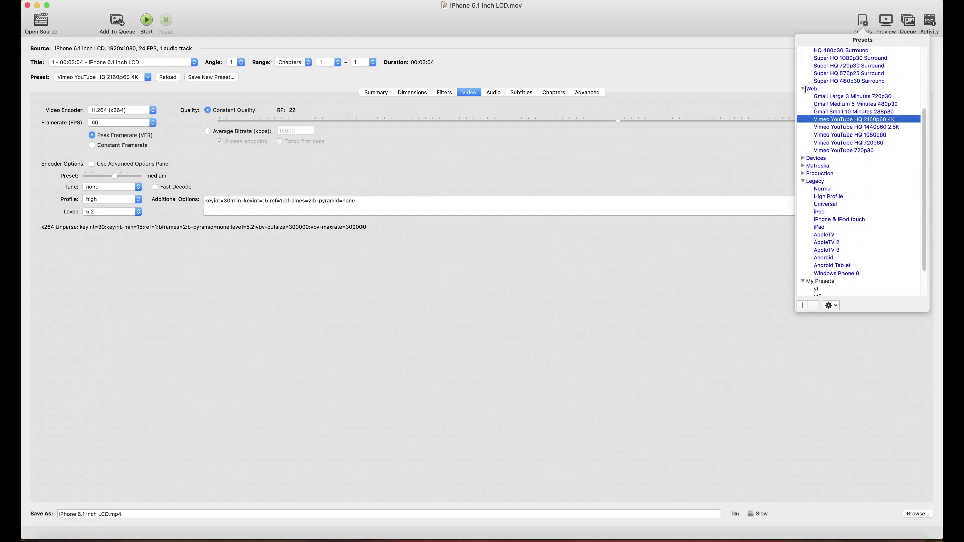
pyautogui.scroll(1, 828, 120)
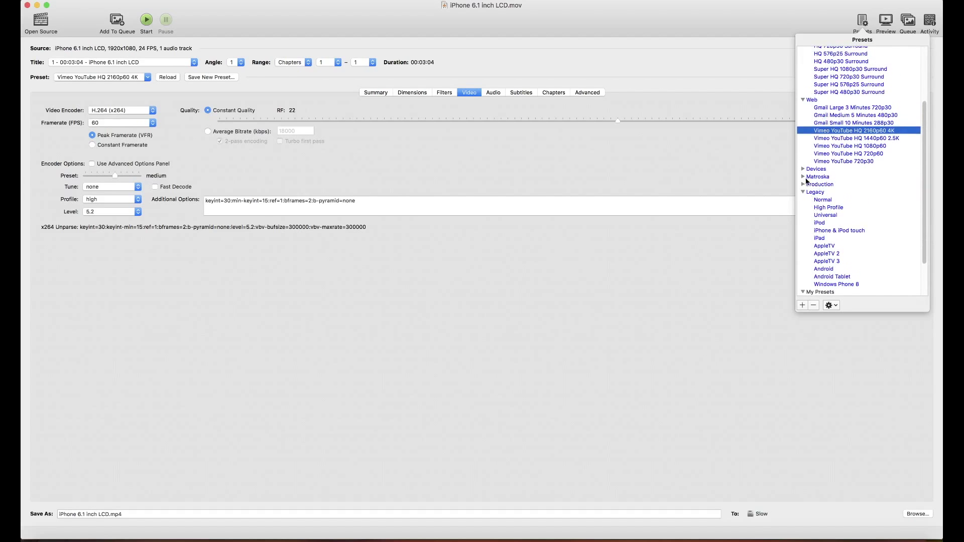
pyautogui.click(803, 170)
pyautogui.scroll(-5, 854, 216)
pyautogui.scroll(-2, 854, 219)
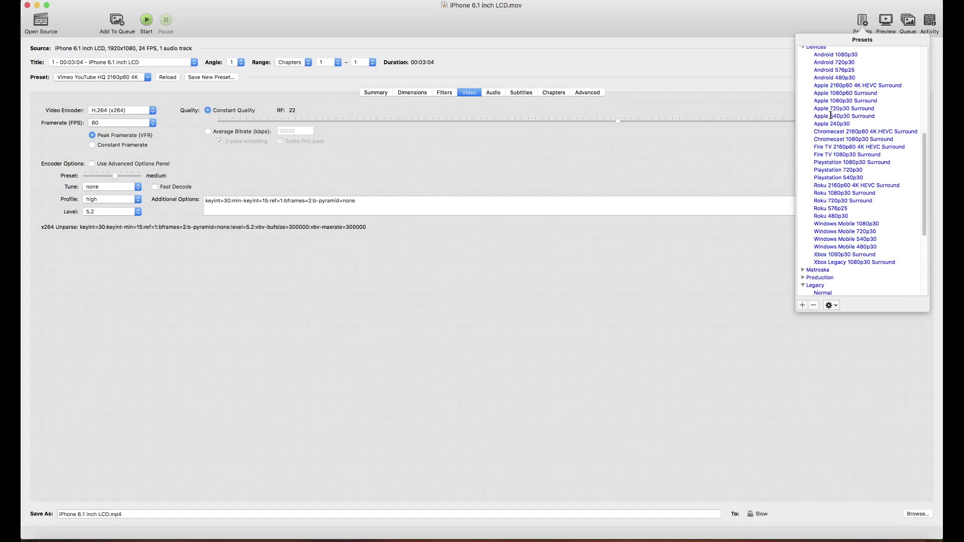
pyautogui.scroll(-2, 883, 209)
pyautogui.scroll(-3, 883, 209)
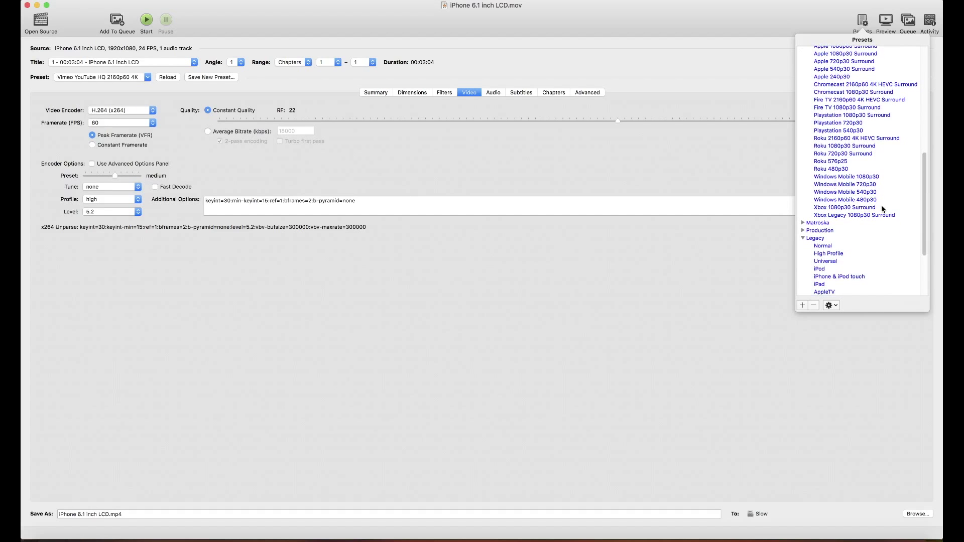
pyautogui.scroll(5, 883, 206)
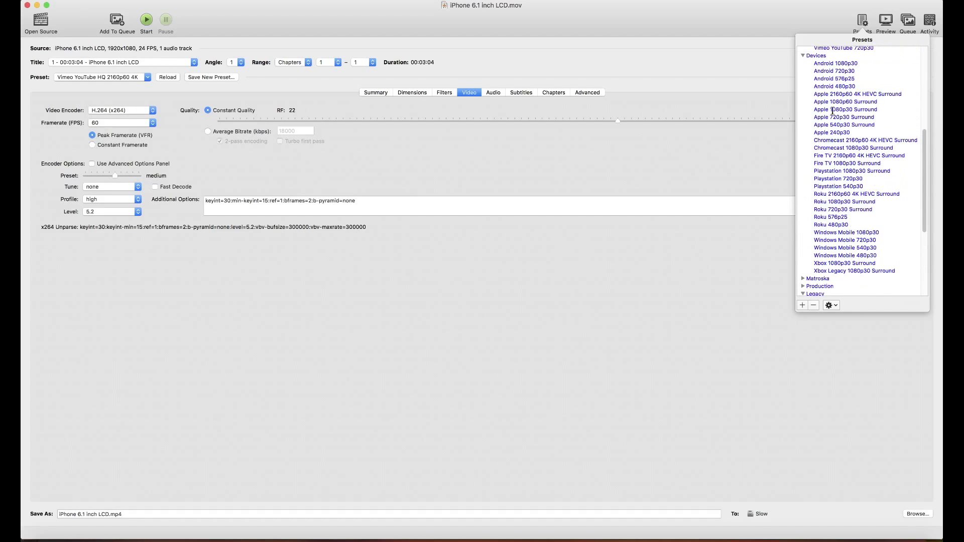
pyautogui.click(803, 56)
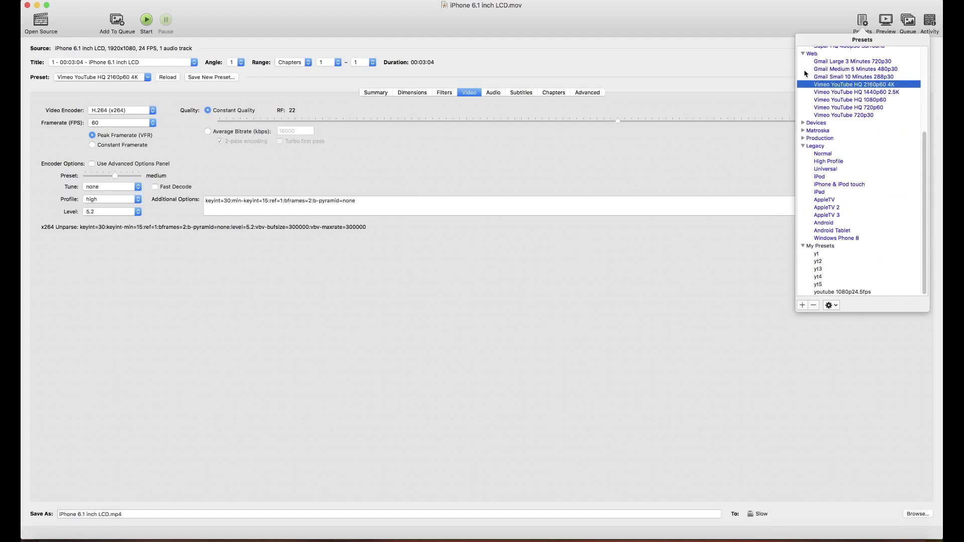
pyautogui.click(804, 138)
pyautogui.click(803, 138)
pyautogui.click(803, 131)
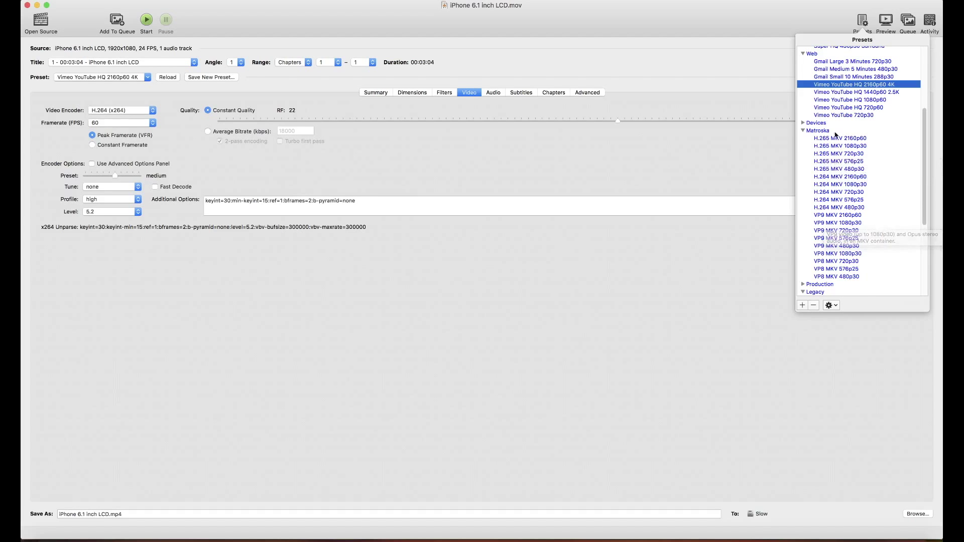
pyautogui.click(802, 131)
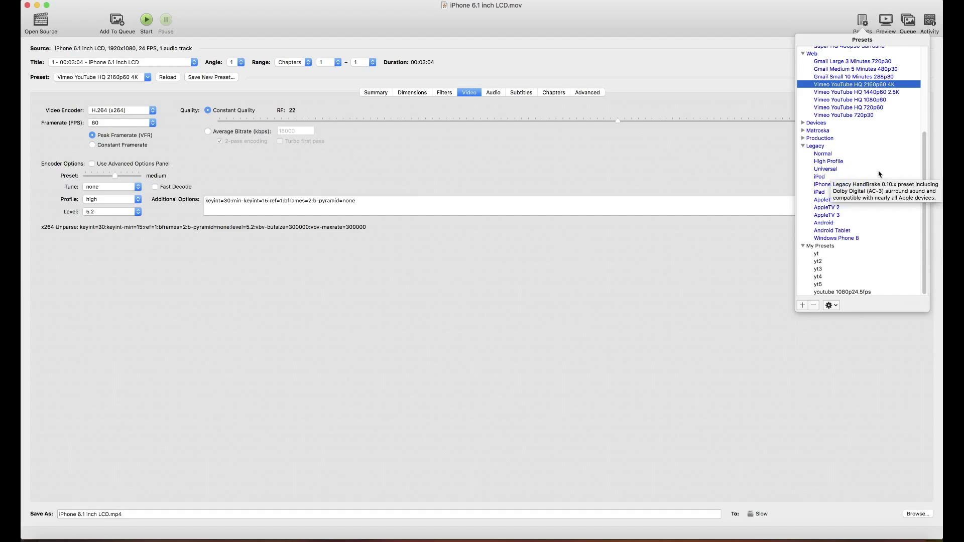
pyautogui.scroll(5, 877, 163)
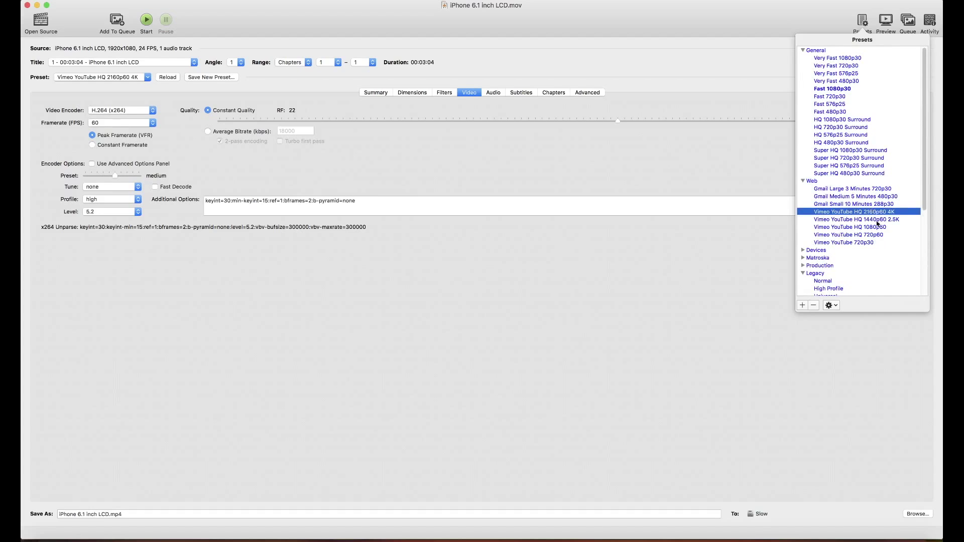
pyautogui.moveTo(869, 241)
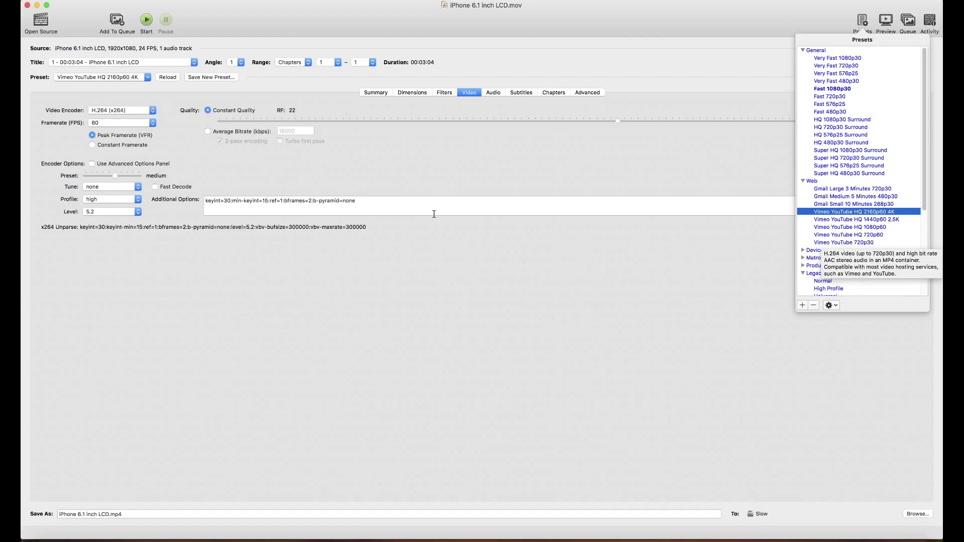
# Step: Check the frame rate options, then reapply the Vimeo YouTube HQ 1080p60 preset
pyautogui.click(151, 124)
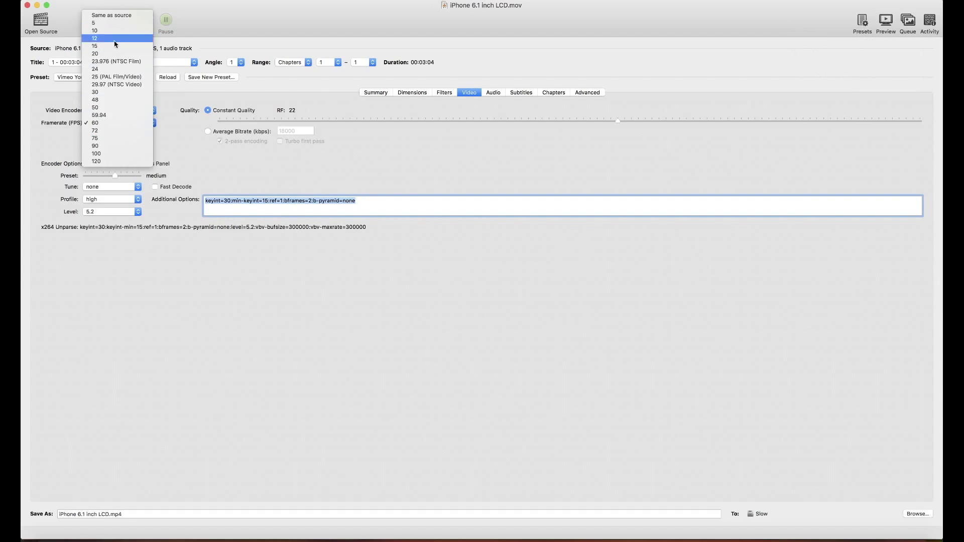
pyautogui.click(219, 22)
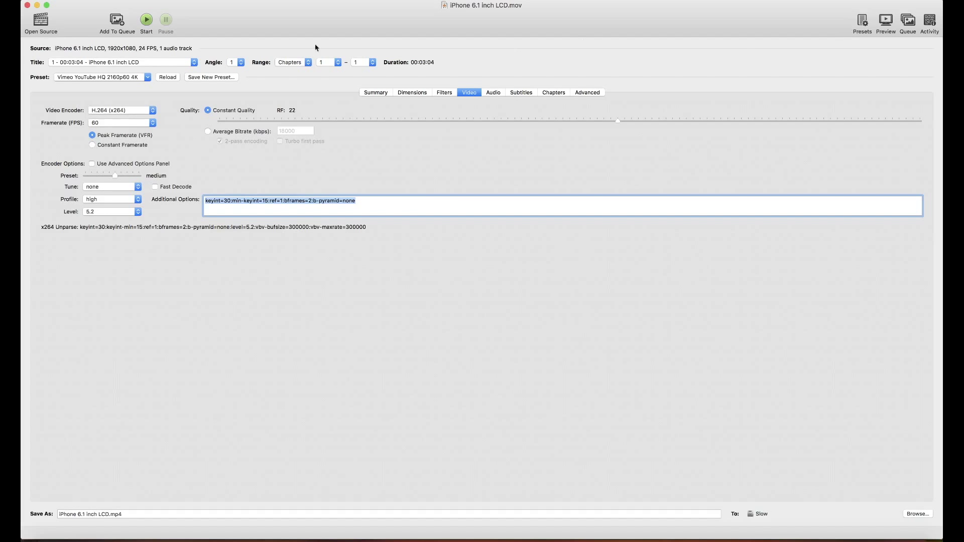
pyautogui.click(861, 21)
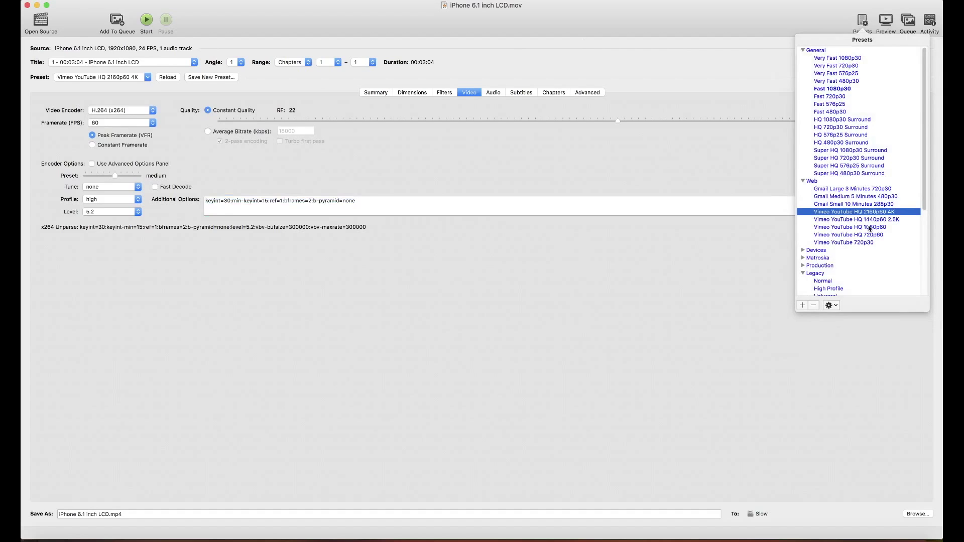
pyautogui.click(869, 228)
# Step: Set the frame rate to Same as source and choose where the output is saved
pyautogui.click(122, 123)
pyautogui.click(129, 15)
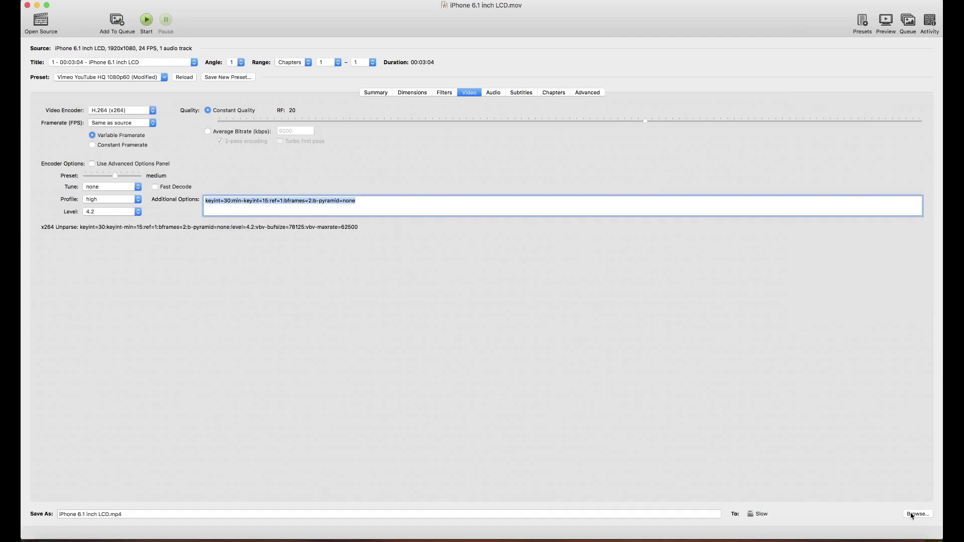
pyautogui.click(911, 513)
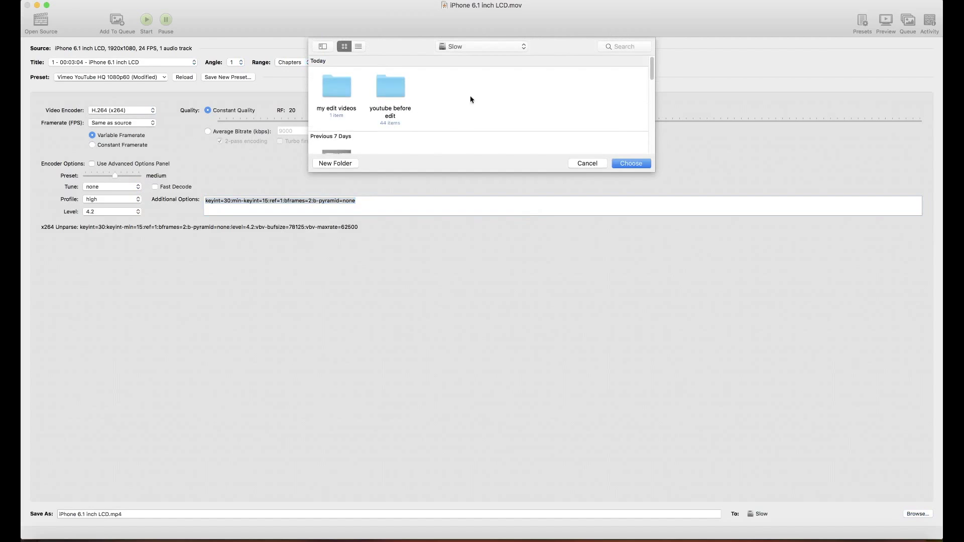
# Step: Save the output into my edit videos and start encoding iPhone 6.1 inch LCD.mp4
pyautogui.doubleClick(344, 90)
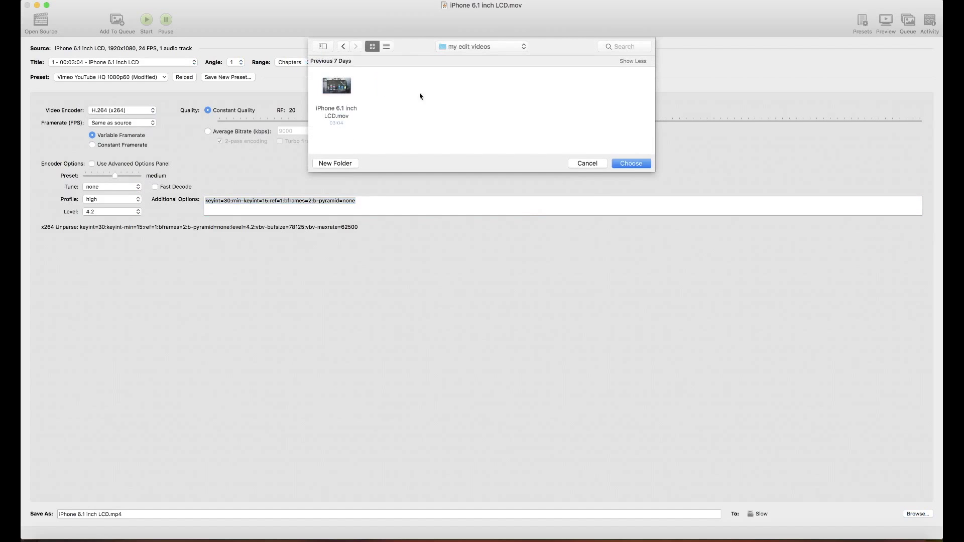
pyautogui.click(620, 164)
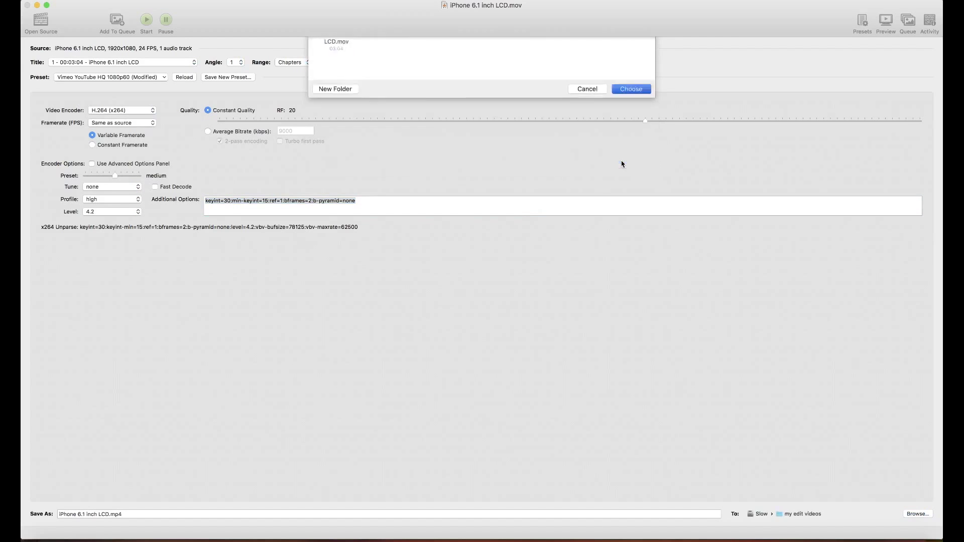
pyautogui.click(146, 21)
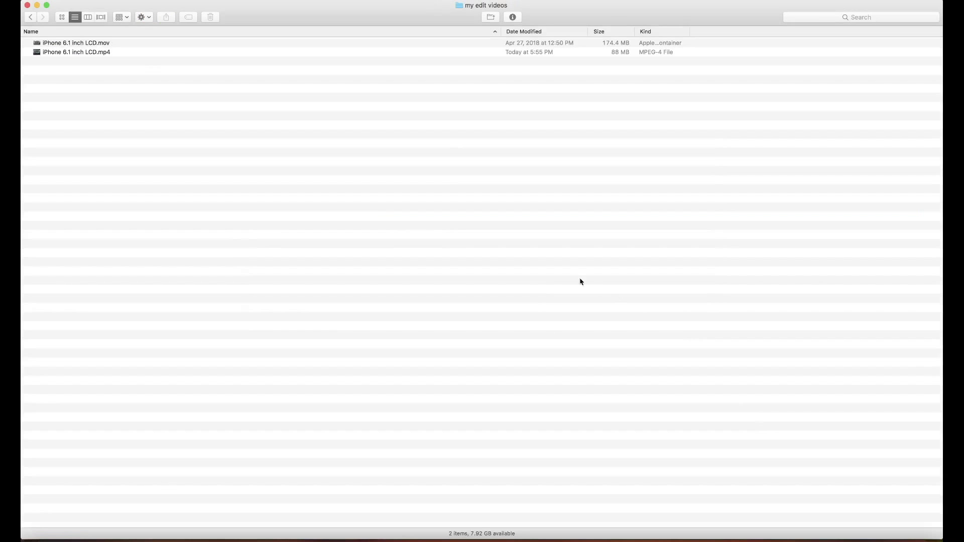
pyautogui.click(118, 51)
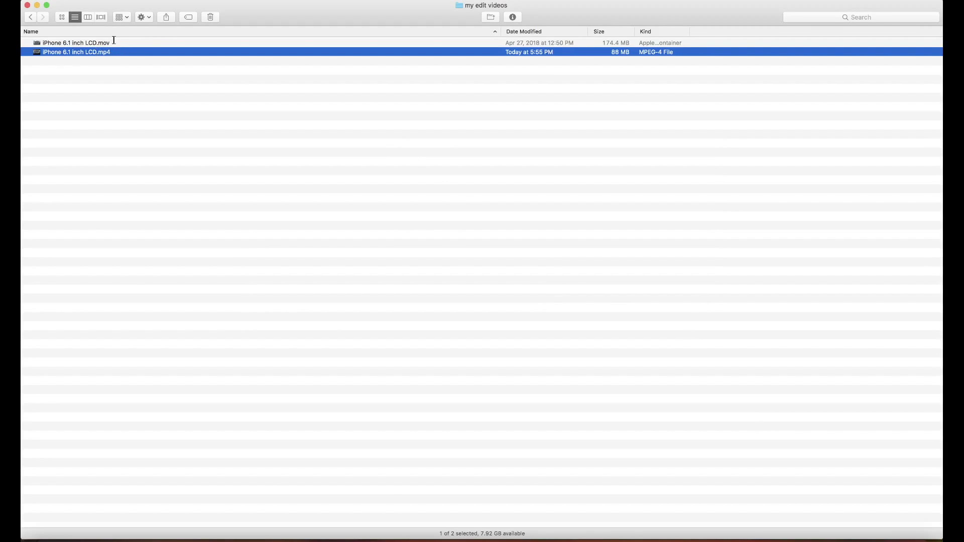
pyautogui.click(116, 43)
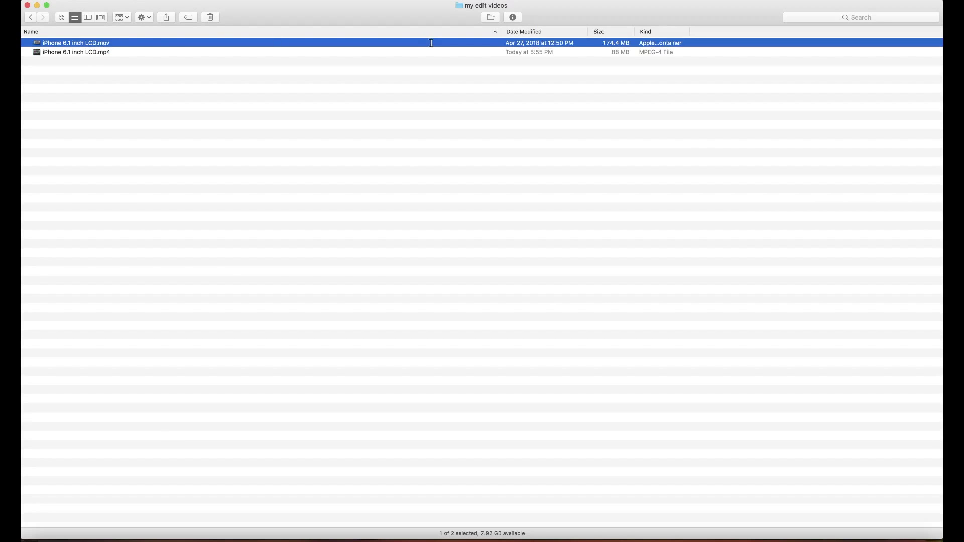
pyautogui.click(608, 53)
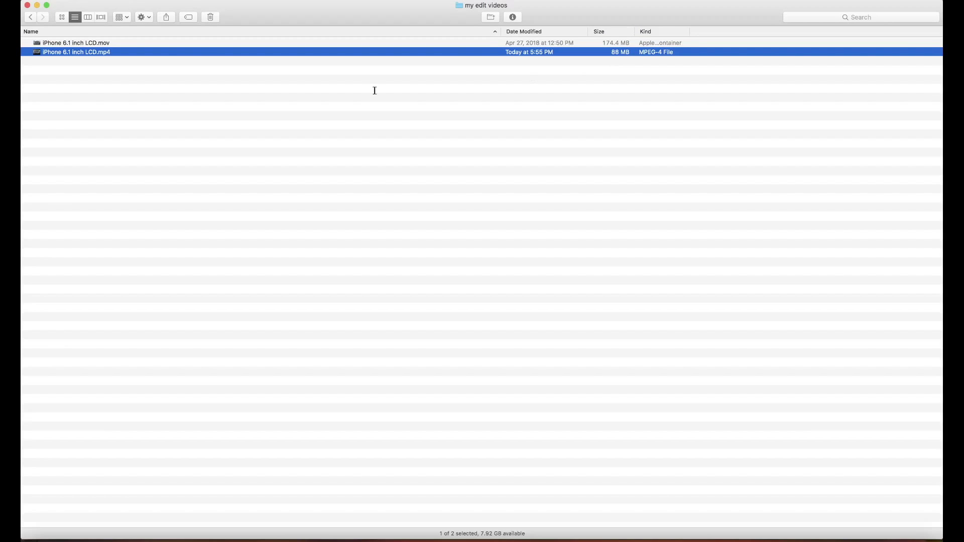
pyautogui.click(128, 42)
pyautogui.press('space')
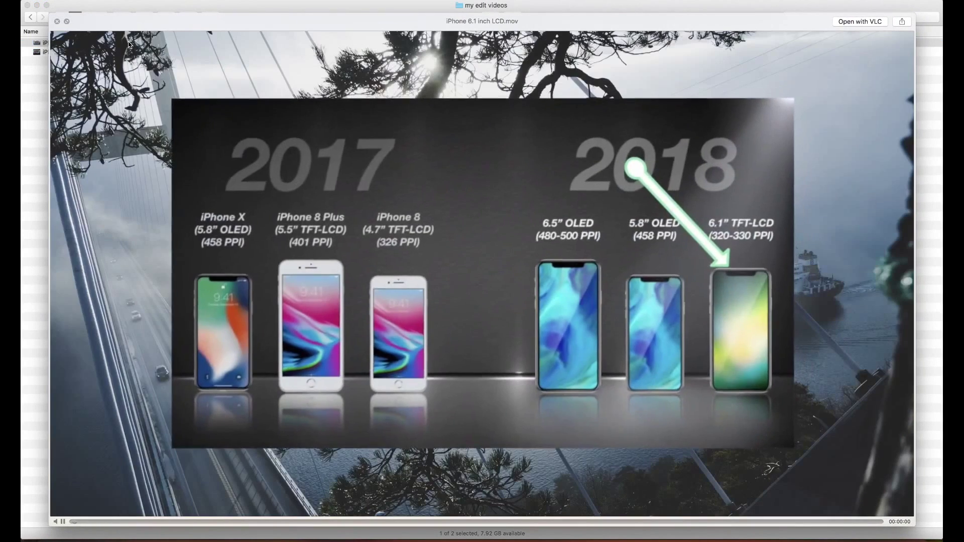
pyautogui.press('space')
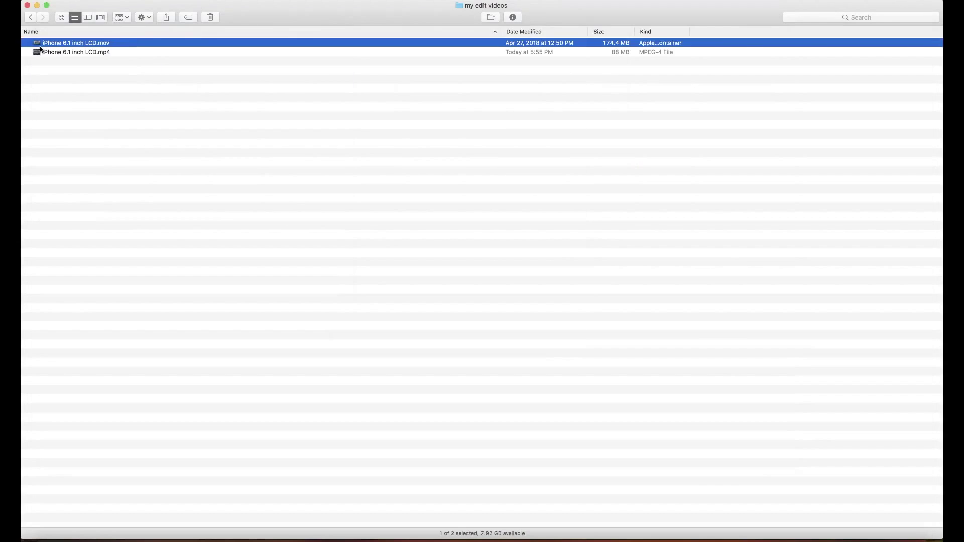
pyautogui.click(73, 52)
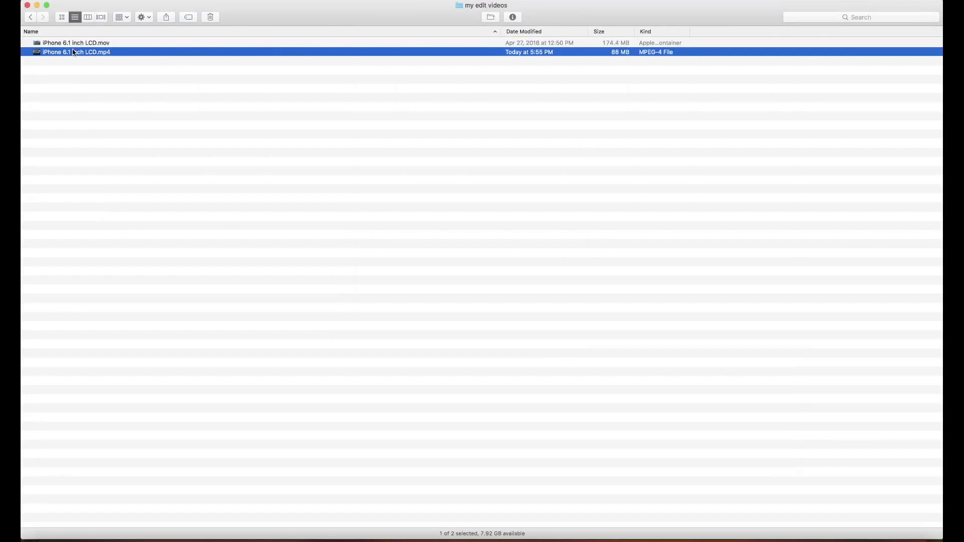
pyautogui.press('space')
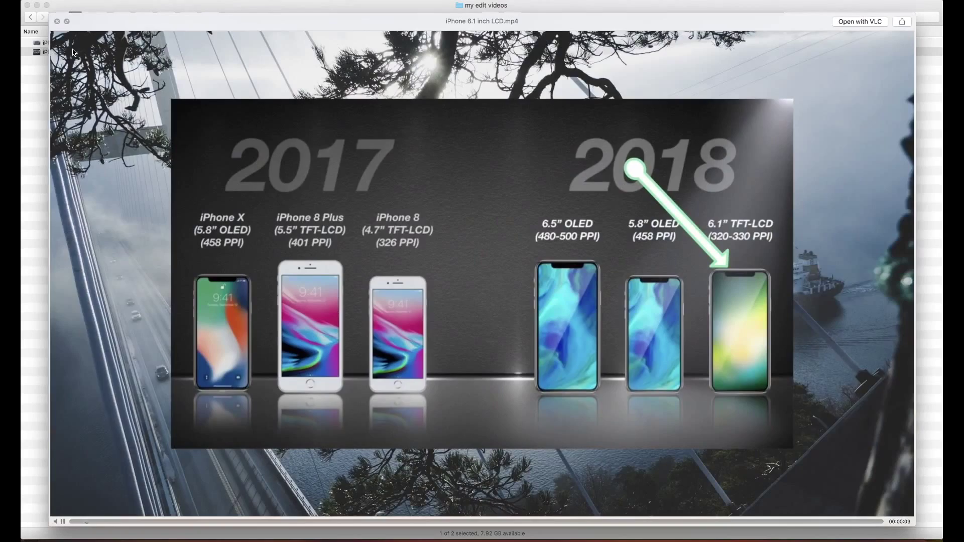
pyautogui.press('space')
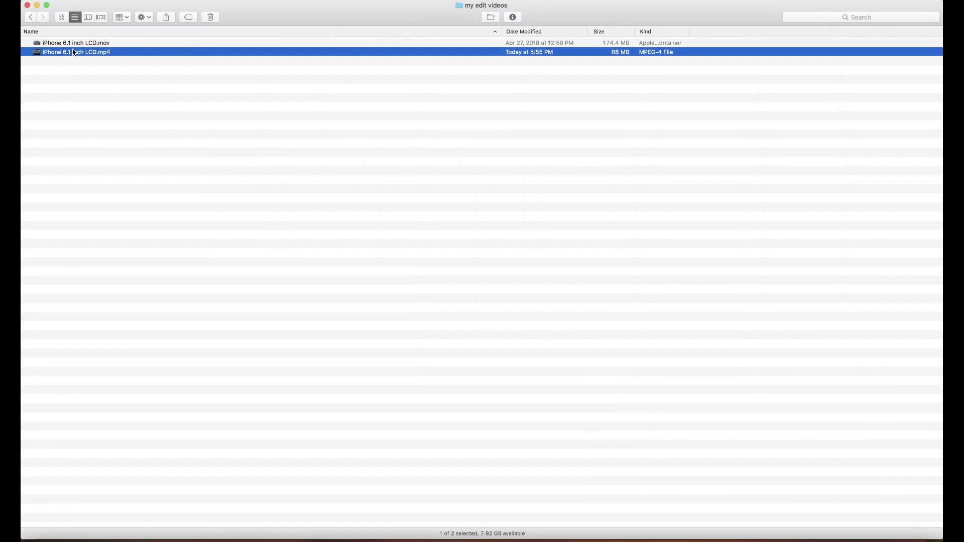